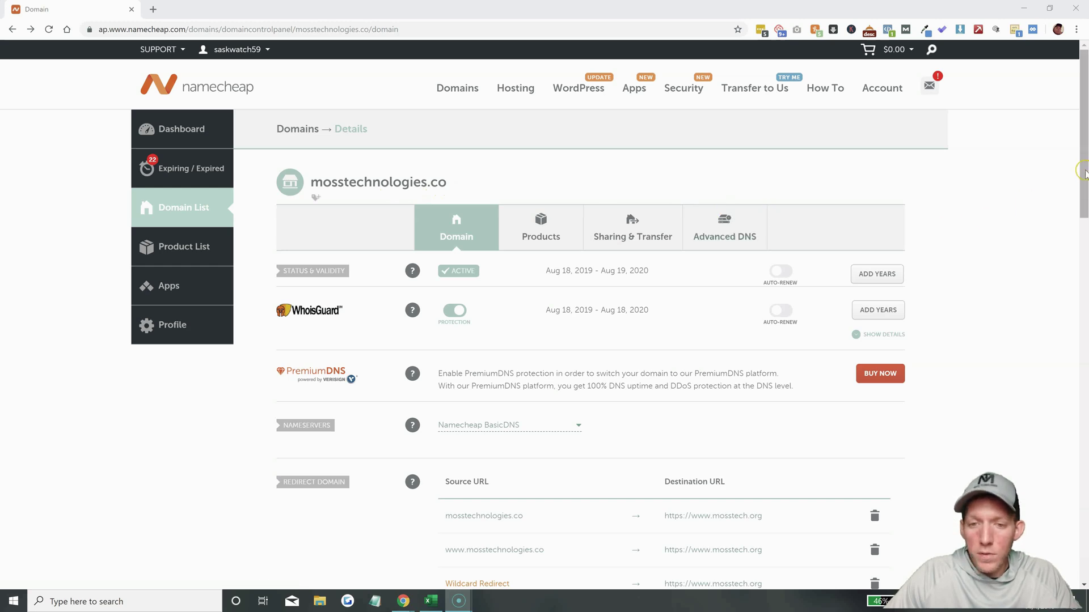
left_click_drag(1084, 173, 1085, 185)
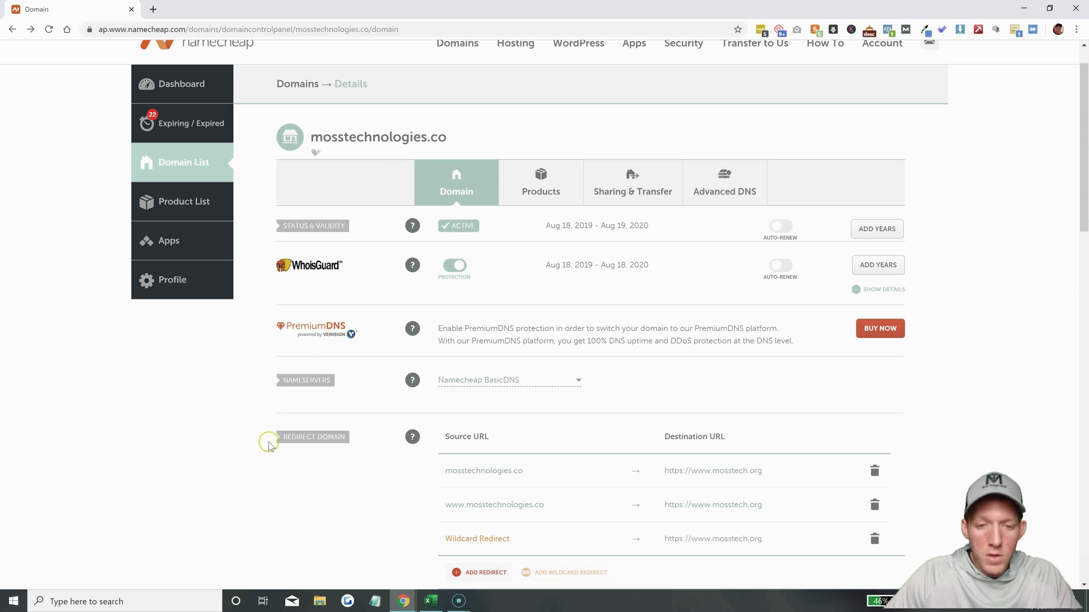
scroll(268, 445, "down", 1)
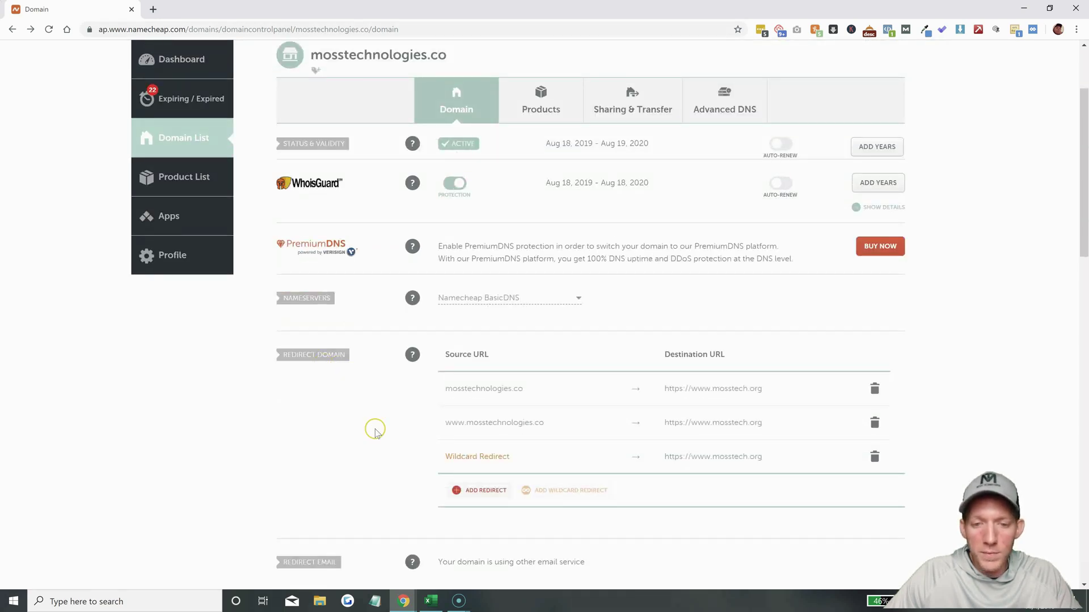
scroll(374, 430, "down", 1)
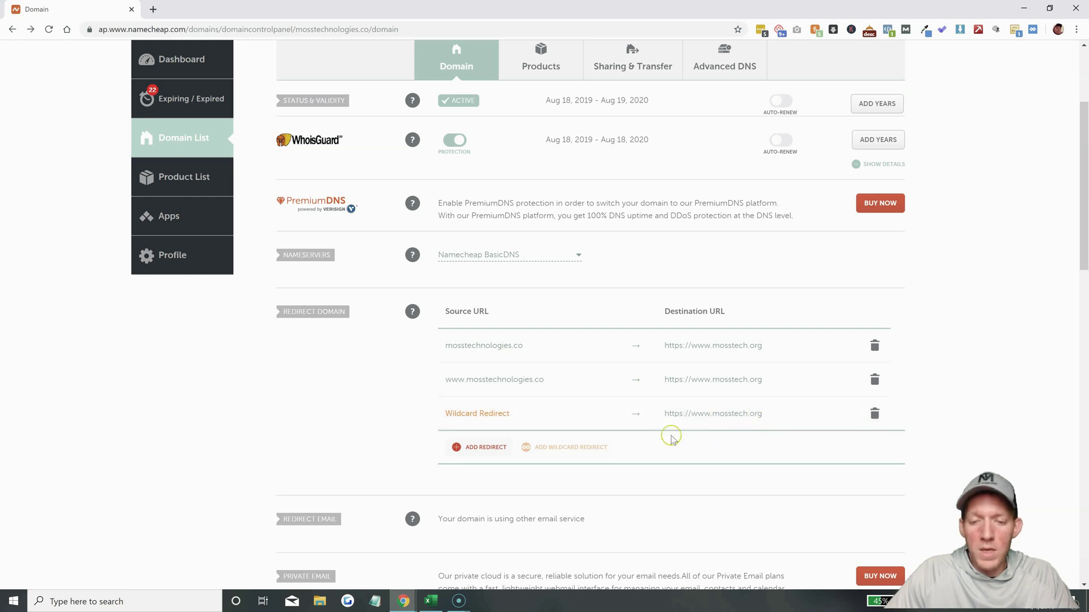
Add a new redirect row and begin entering mosstechnologies.co as its source URL.
left_click(490, 450)
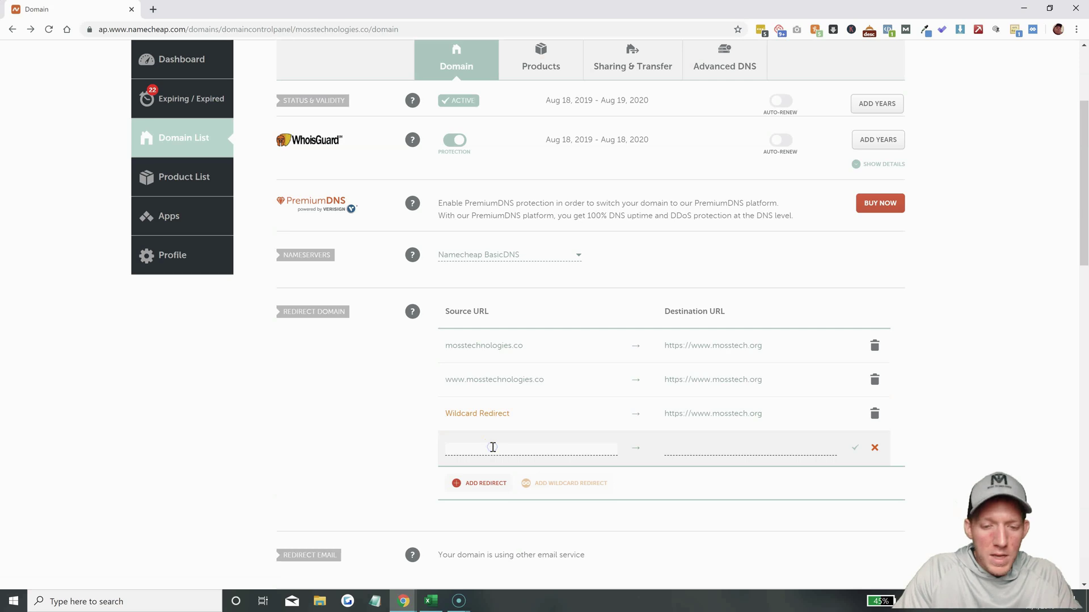
left_click(491, 448)
type("mosstechnologies")
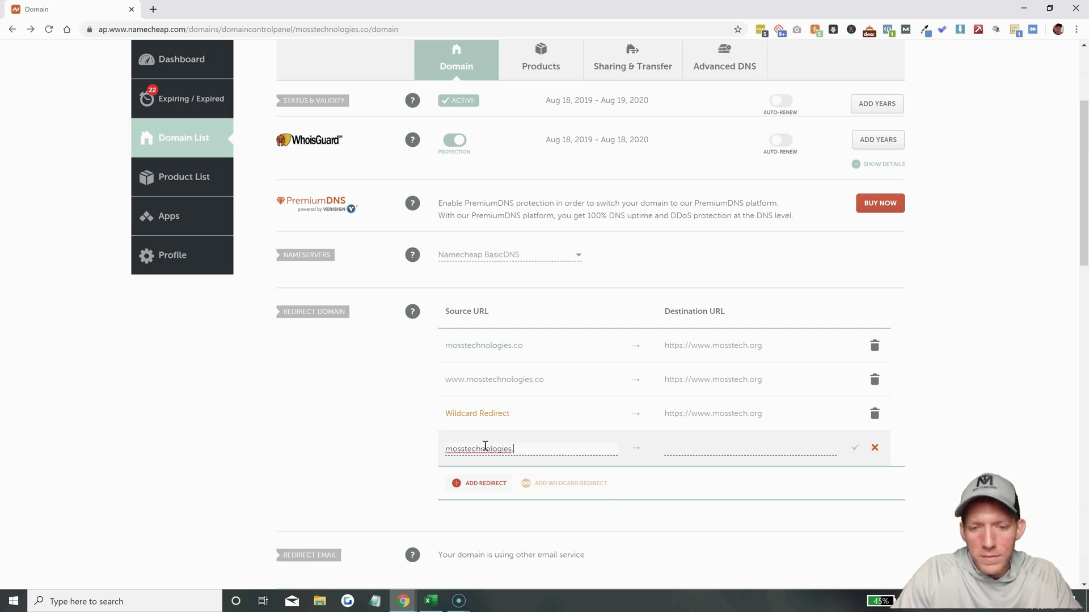
type("co")
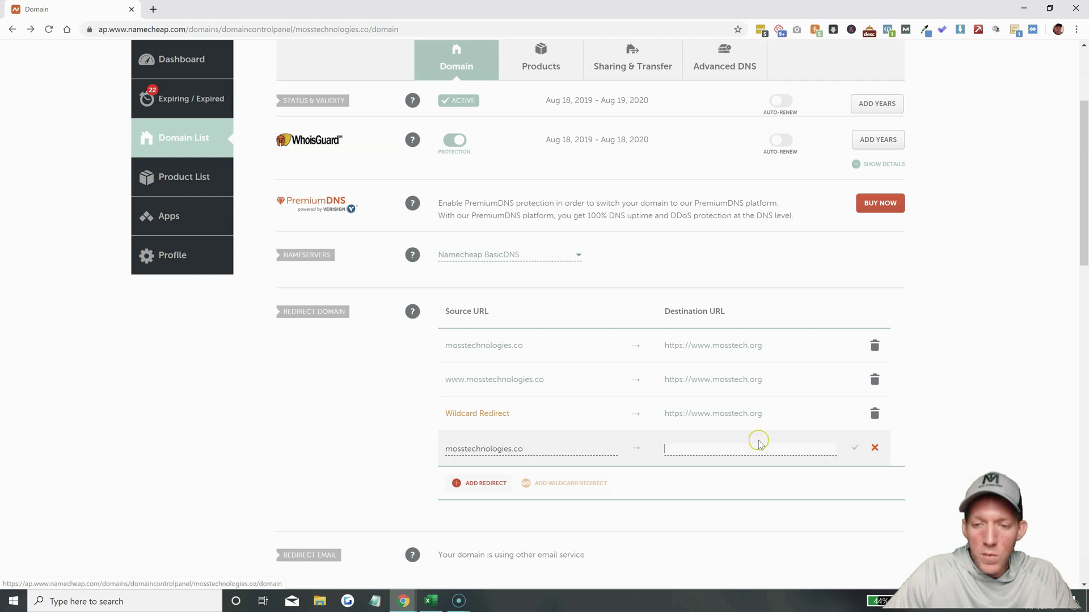
Cancel the unsaved mosstechnologies.co redirect row, keeping the three mosstech.org redirects.
left_click(876, 448)
scroll(943, 396, "up", 1)
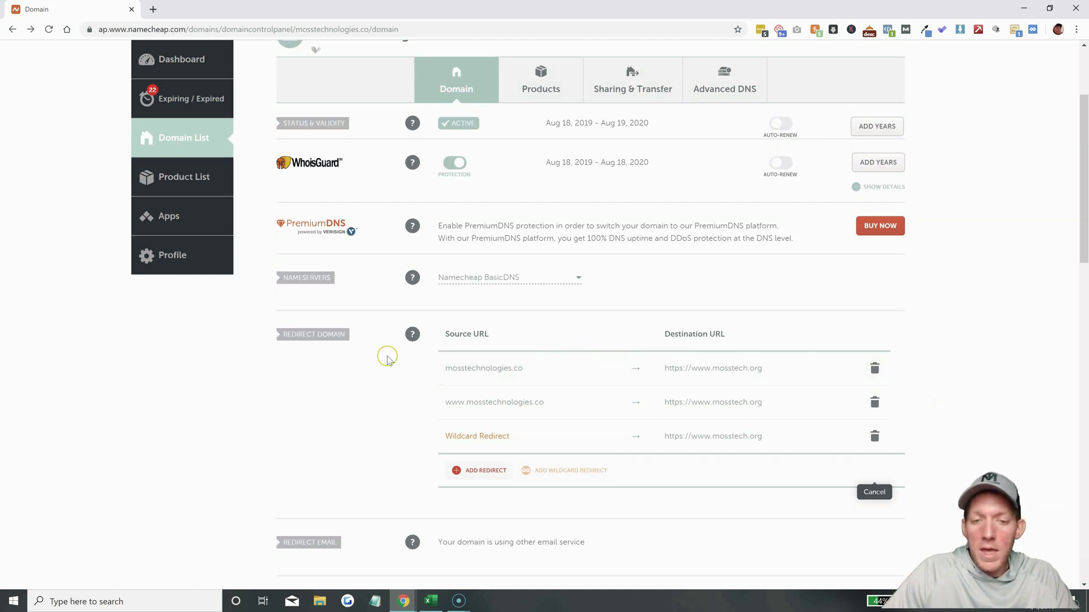
scroll(353, 375, "up", 1)
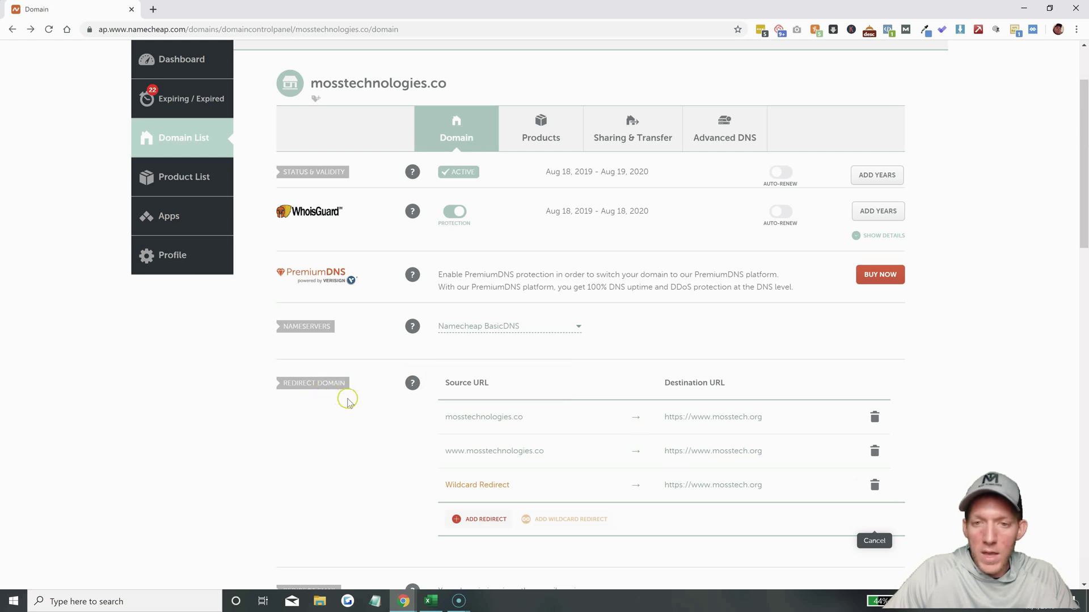
Review the Advanced DNS host records for the *, @ and www URL redirects to mosstech.org.
left_click(731, 127)
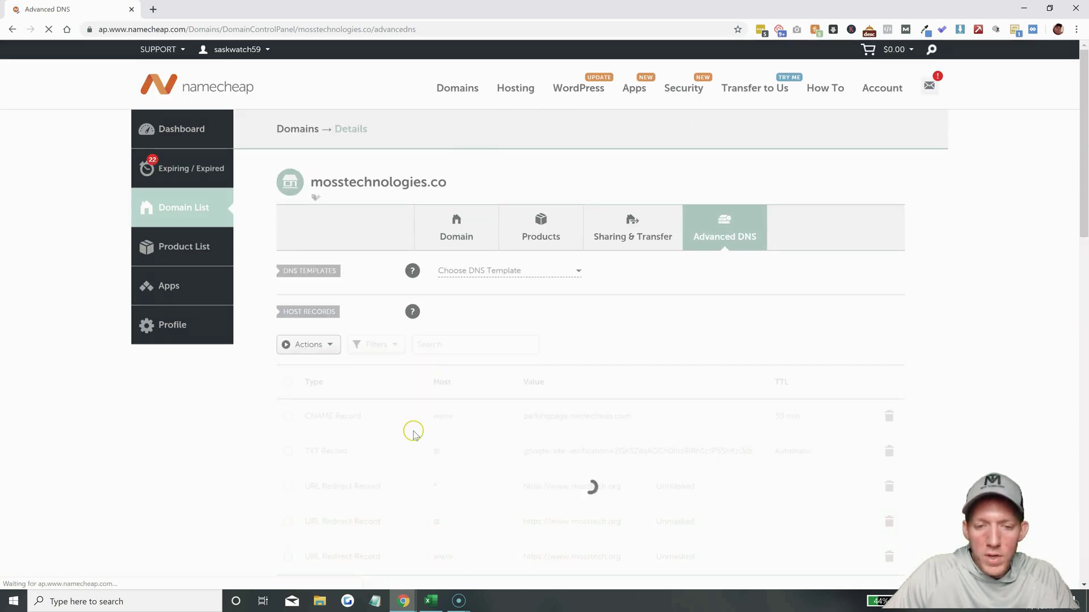
scroll(412, 431, "down", 1)
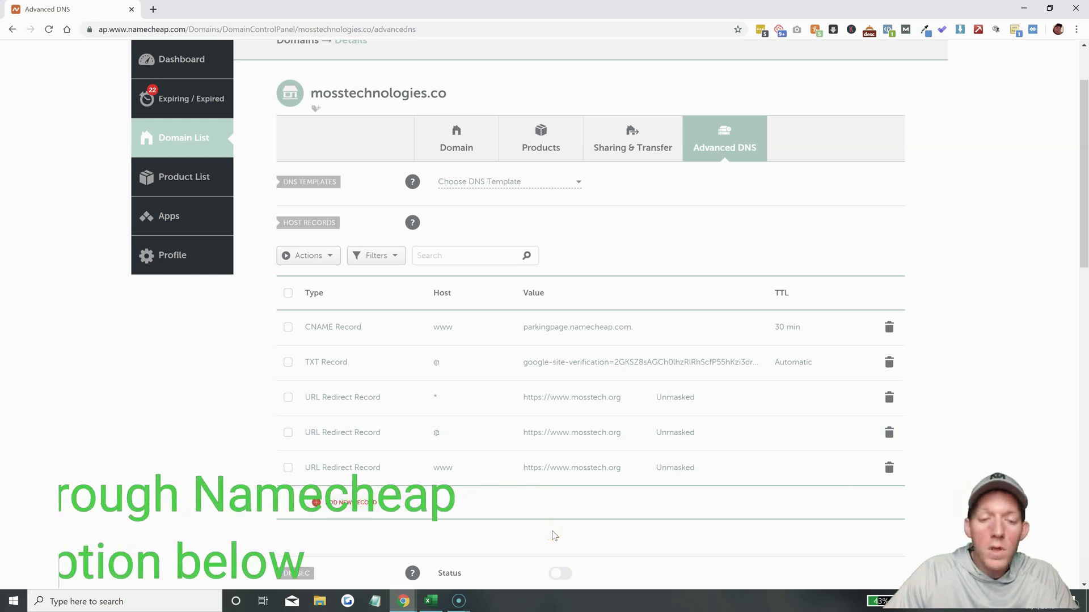
scroll(225, 390, "up", 2)
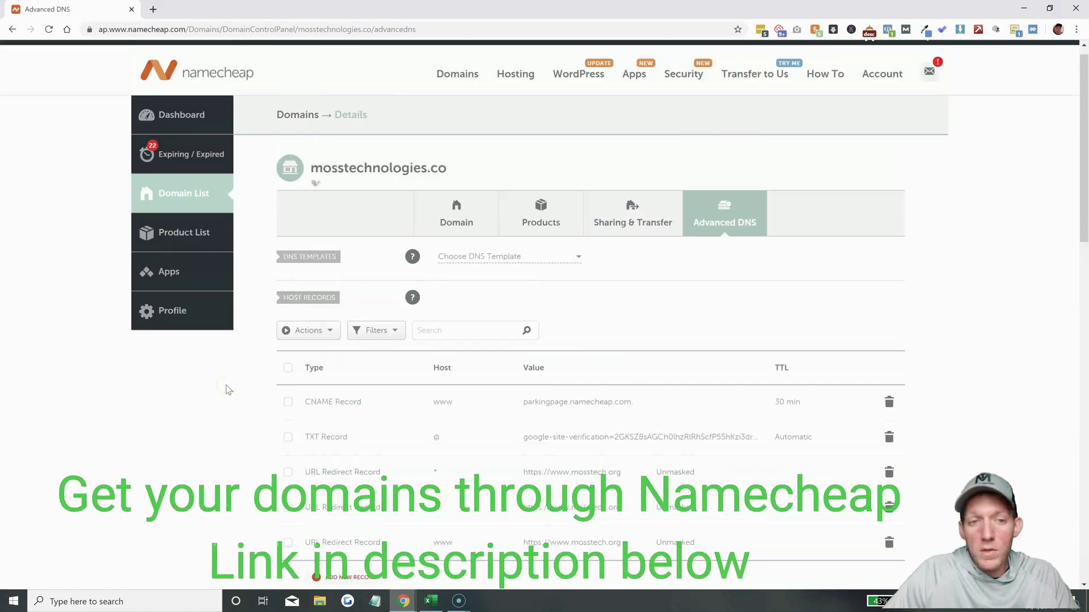
scroll(226, 389, "up", 1)
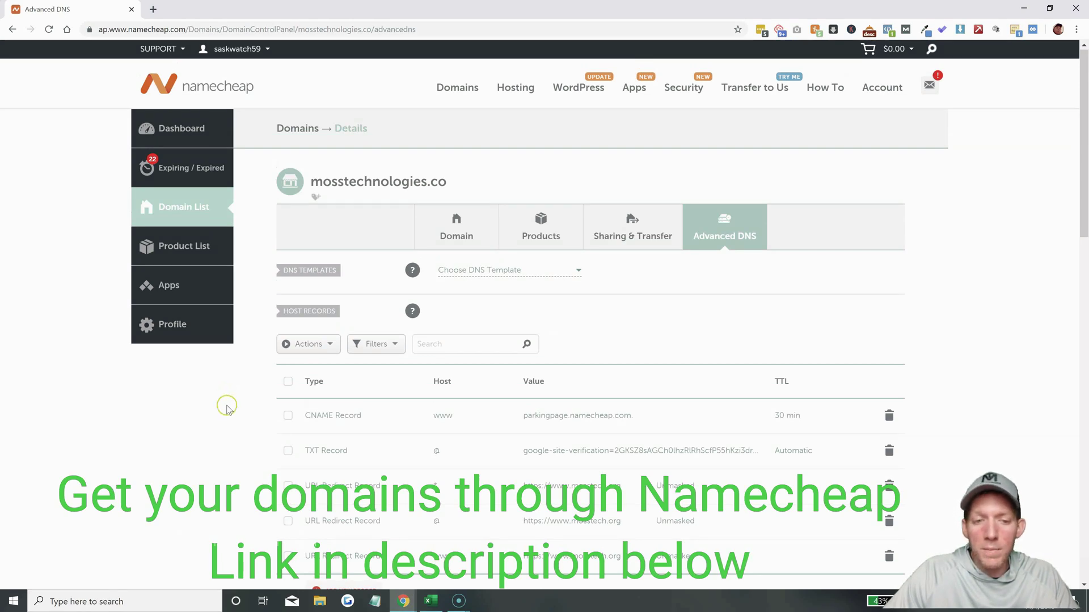
scroll(226, 407, "down", 1)
scroll(226, 407, "down", 1)
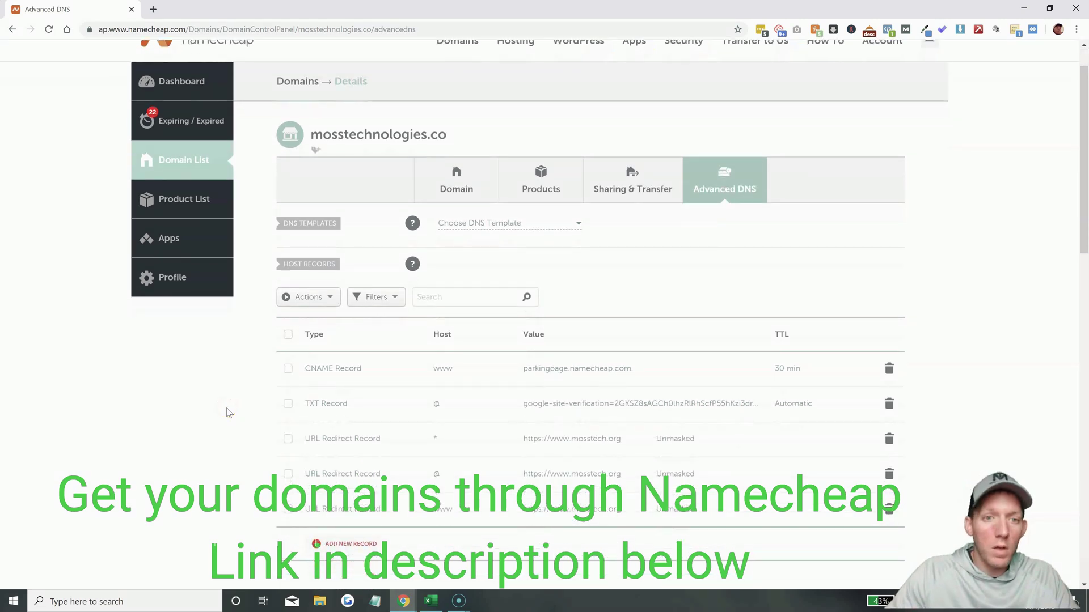